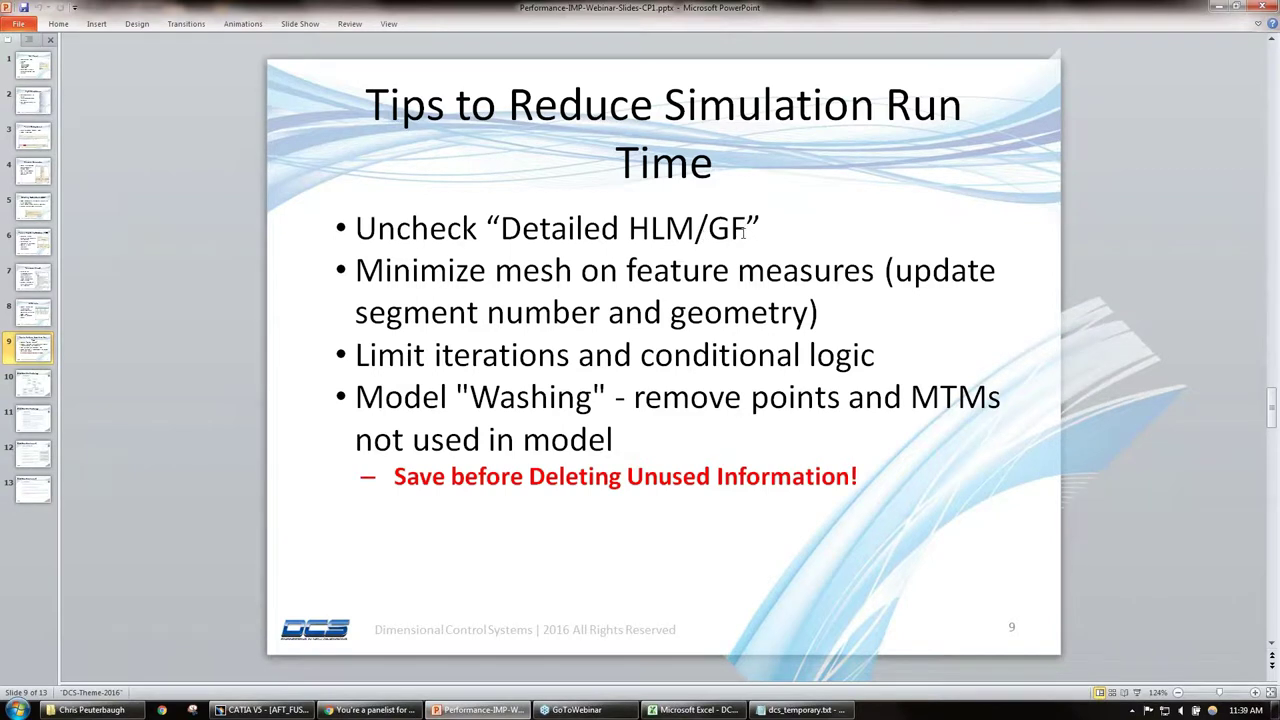
Switch to CATIA V5 and open the General preferences for the 3DCS simulation of AFT_FUSE_ASSY.
{"action": "left_click", "coordinate": [743, 232]}
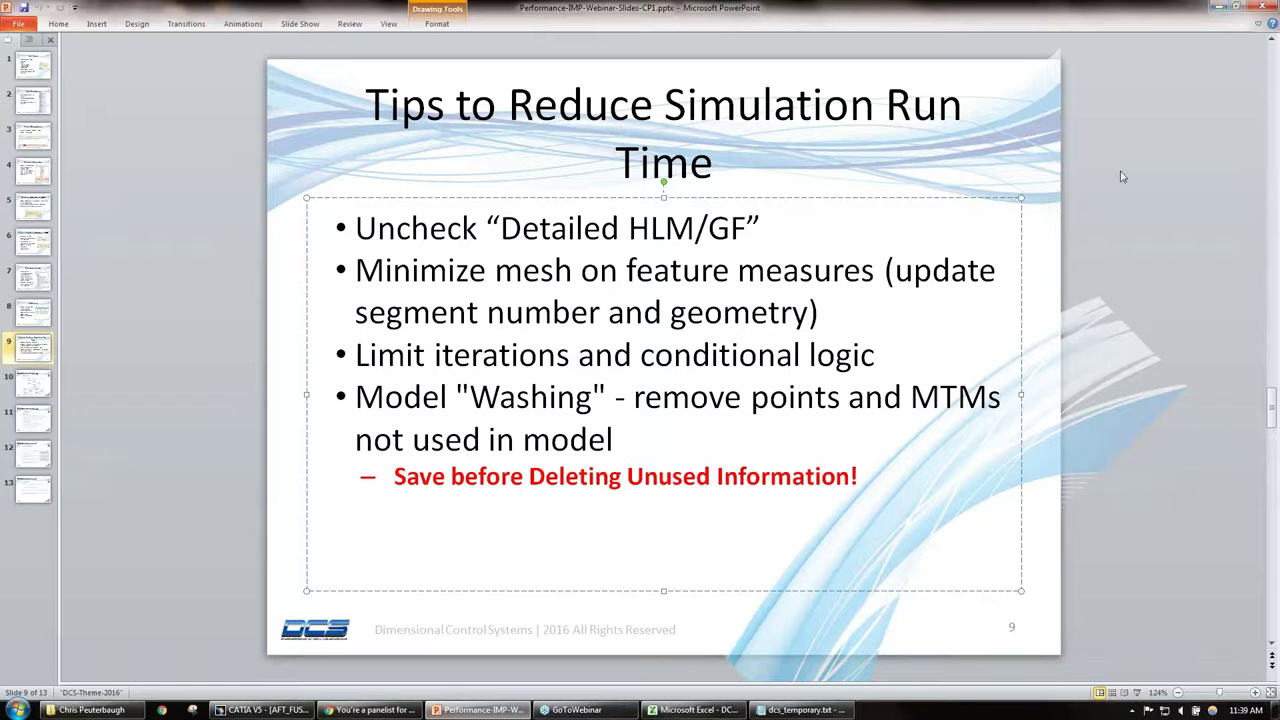
{"action": "left_click", "coordinate": [1044, 252]}
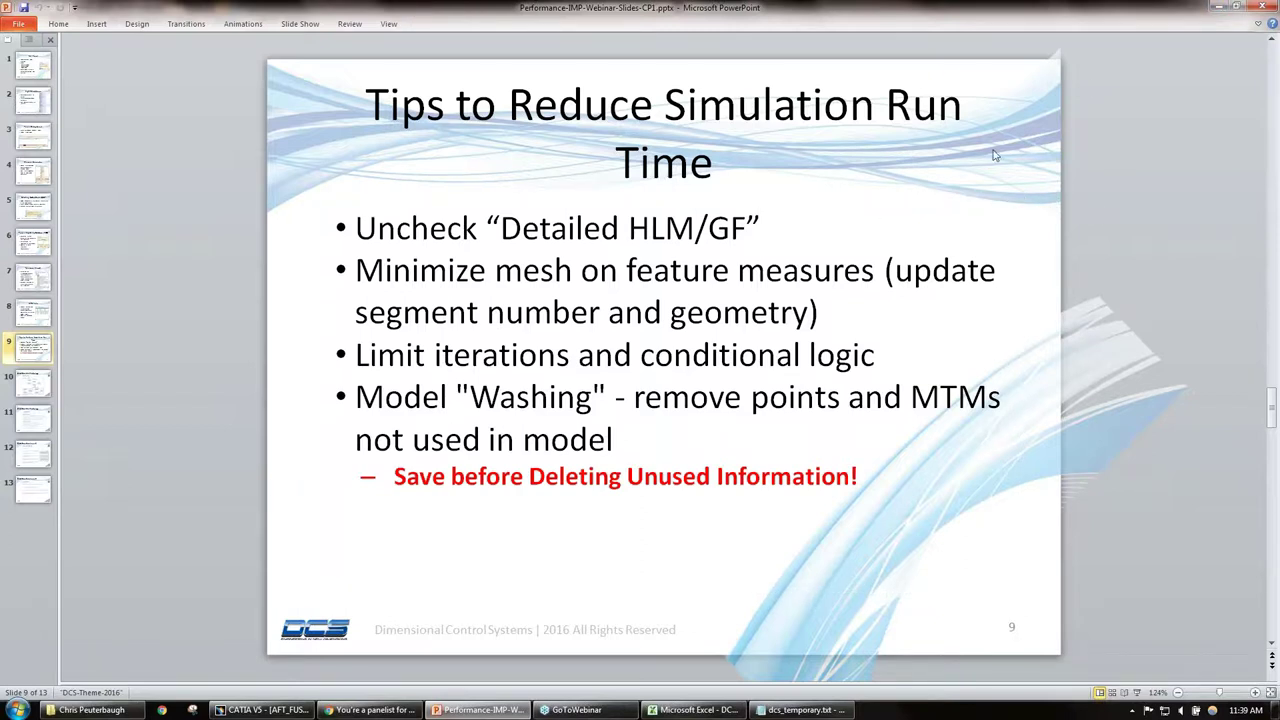
{"action": "left_click", "coordinate": [1221, 8]}
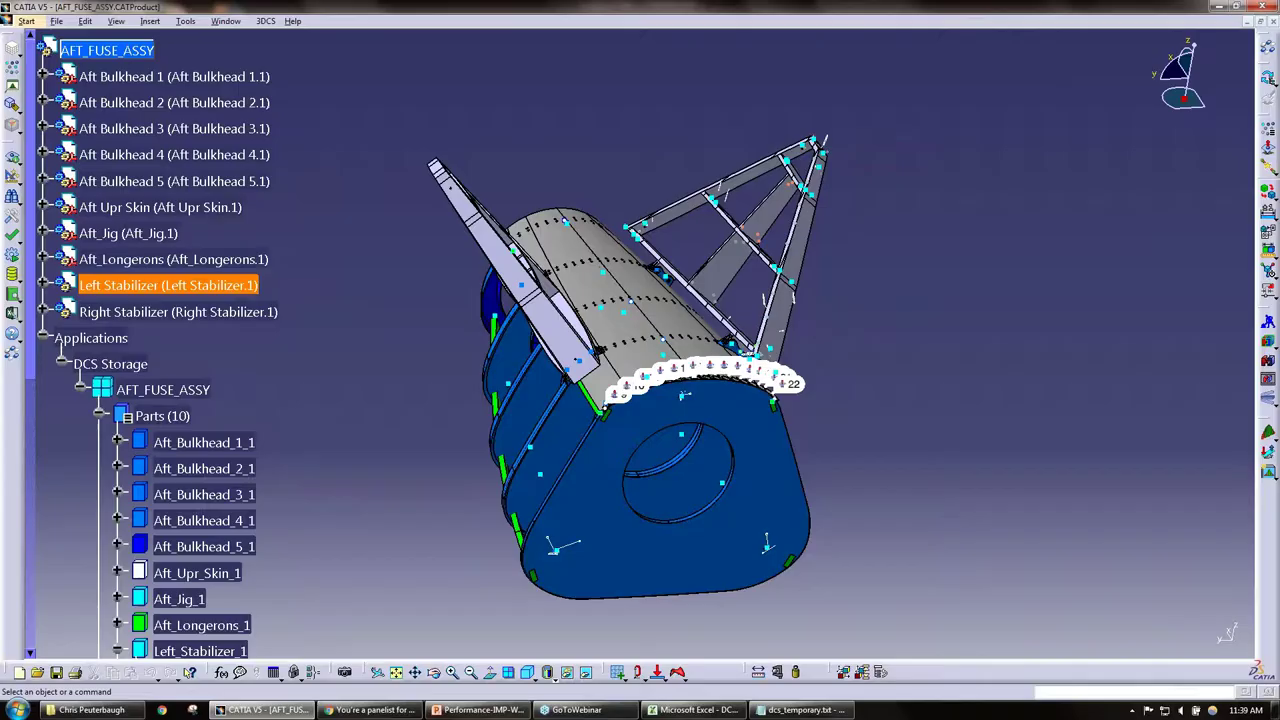
{"action": "left_click", "coordinate": [13, 222]}
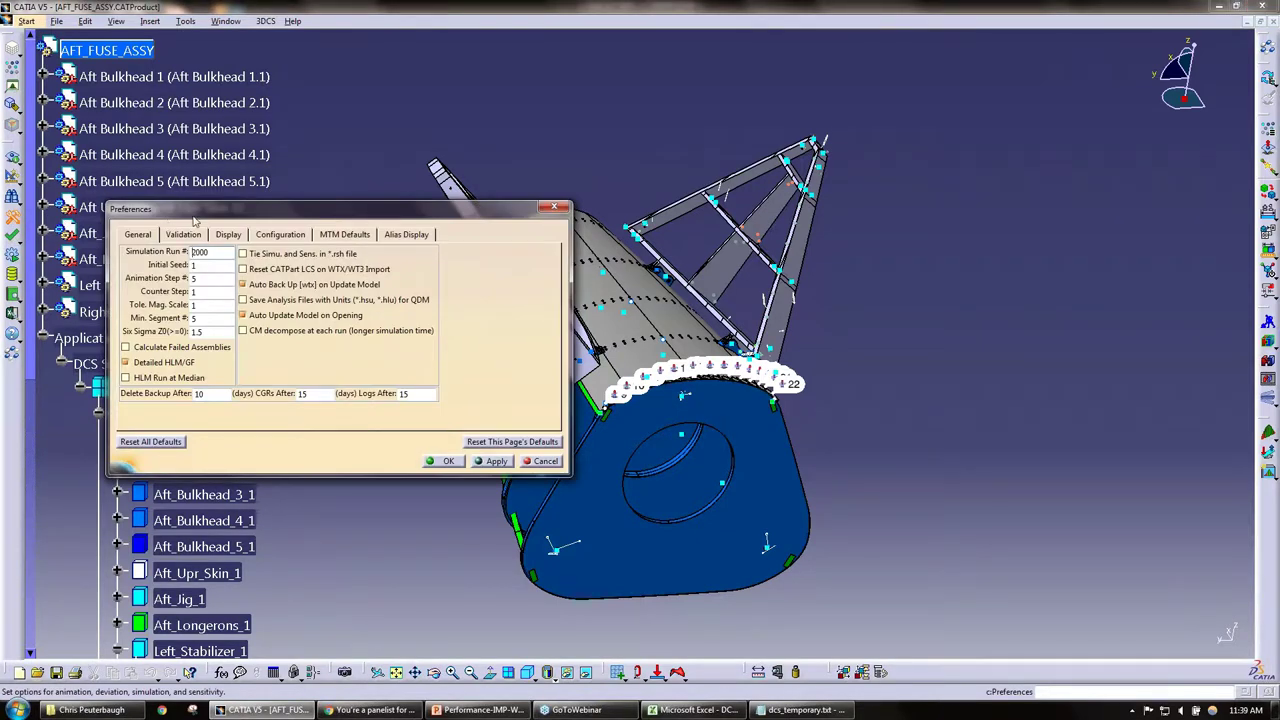
{"action": "left_click_drag", "start_coordinate": [195, 212], "coordinate": [579, 177]}
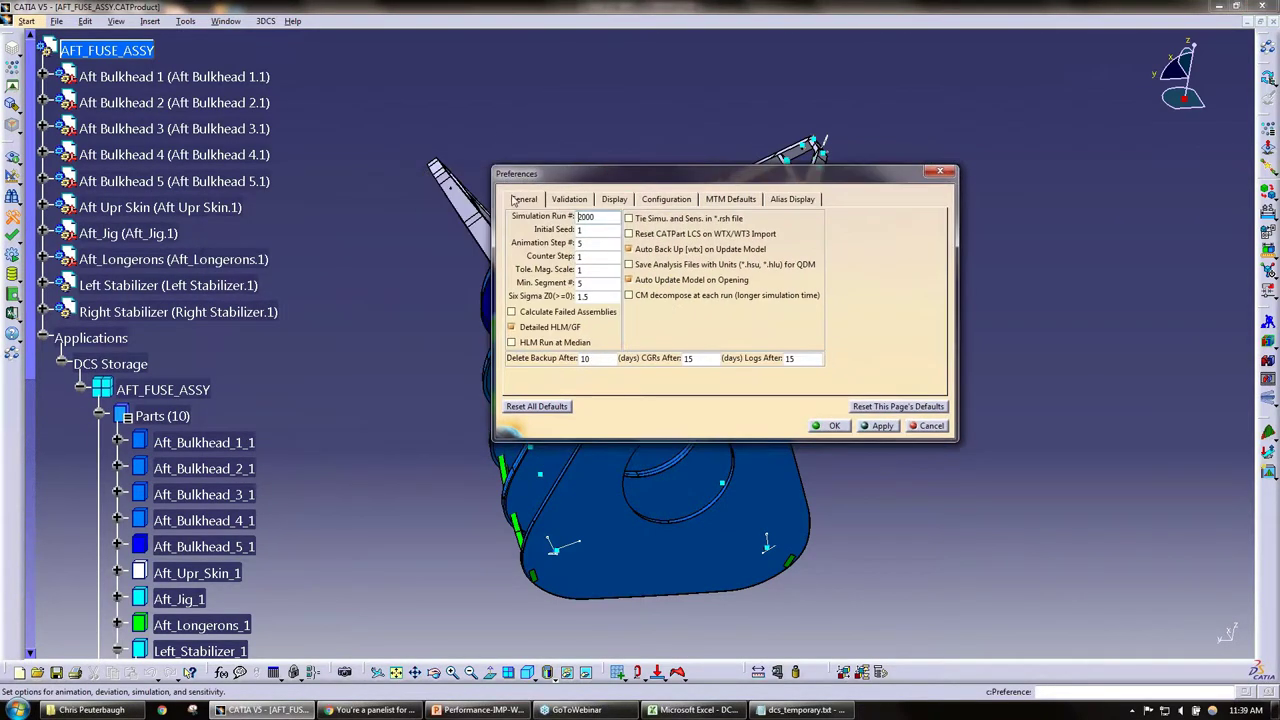
{"action": "left_click", "coordinate": [520, 199]}
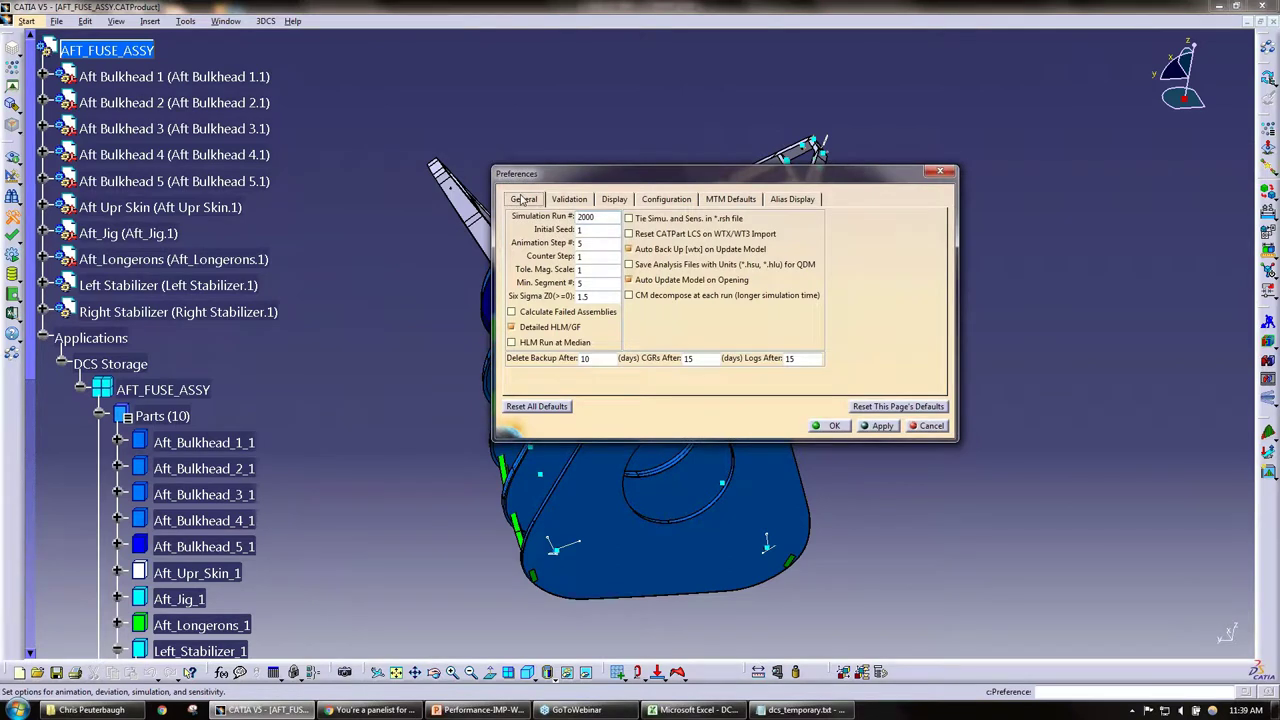
Reset all 3DCS preferences to their defaults so that Detailed HLM/GF is turned off.
{"action": "left_click", "coordinate": [547, 331]}
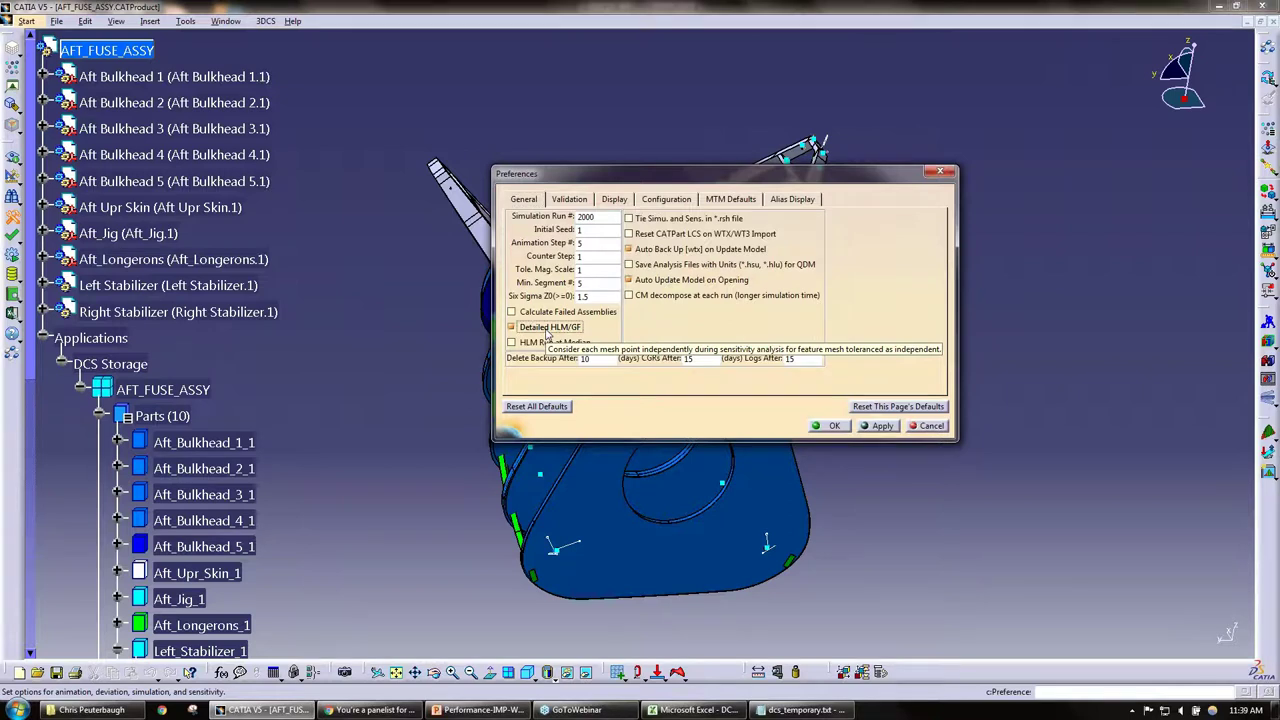
{"action": "key", "text": "space"}
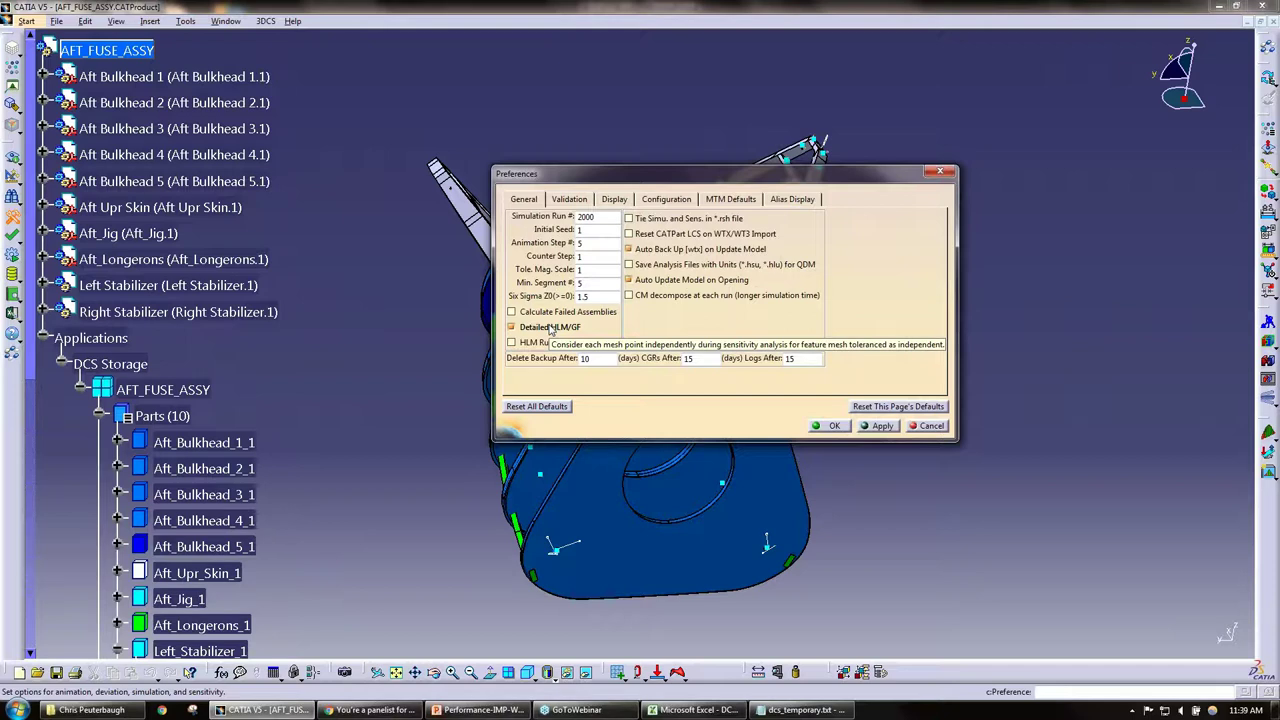
{"action": "left_click", "coordinate": [537, 406]}
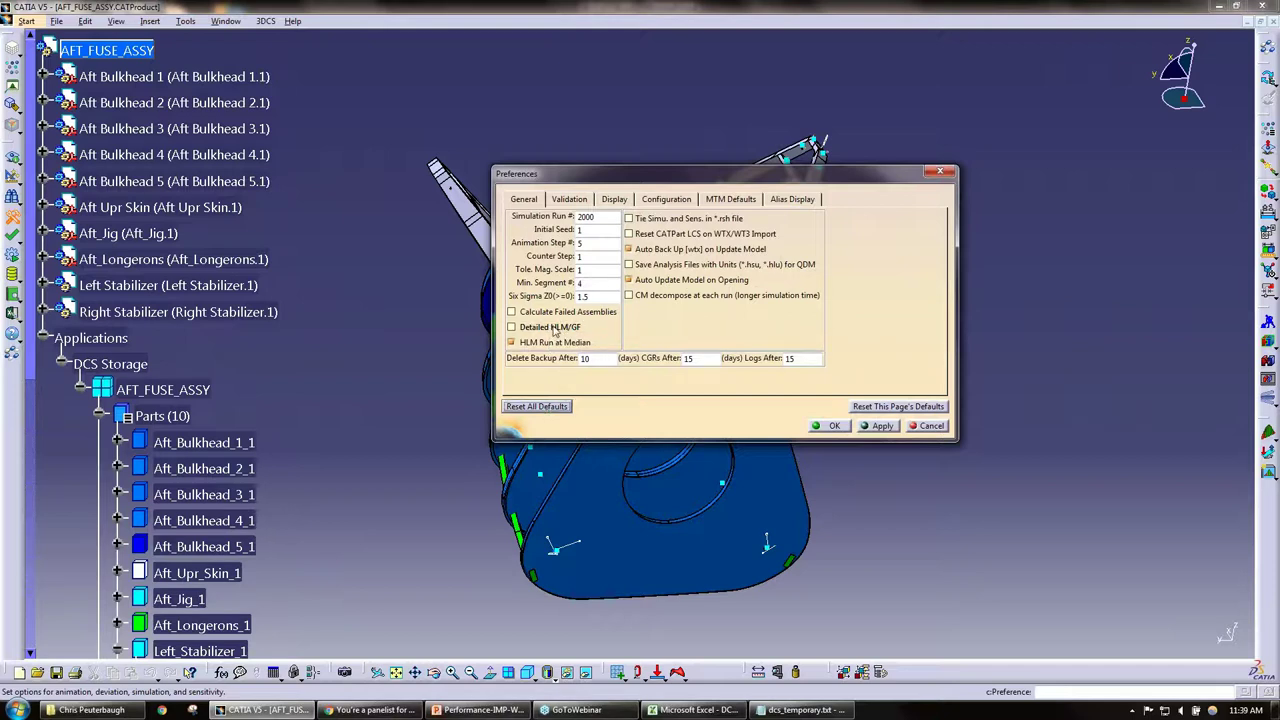
{"action": "mouse_move", "coordinate": [565, 335]}
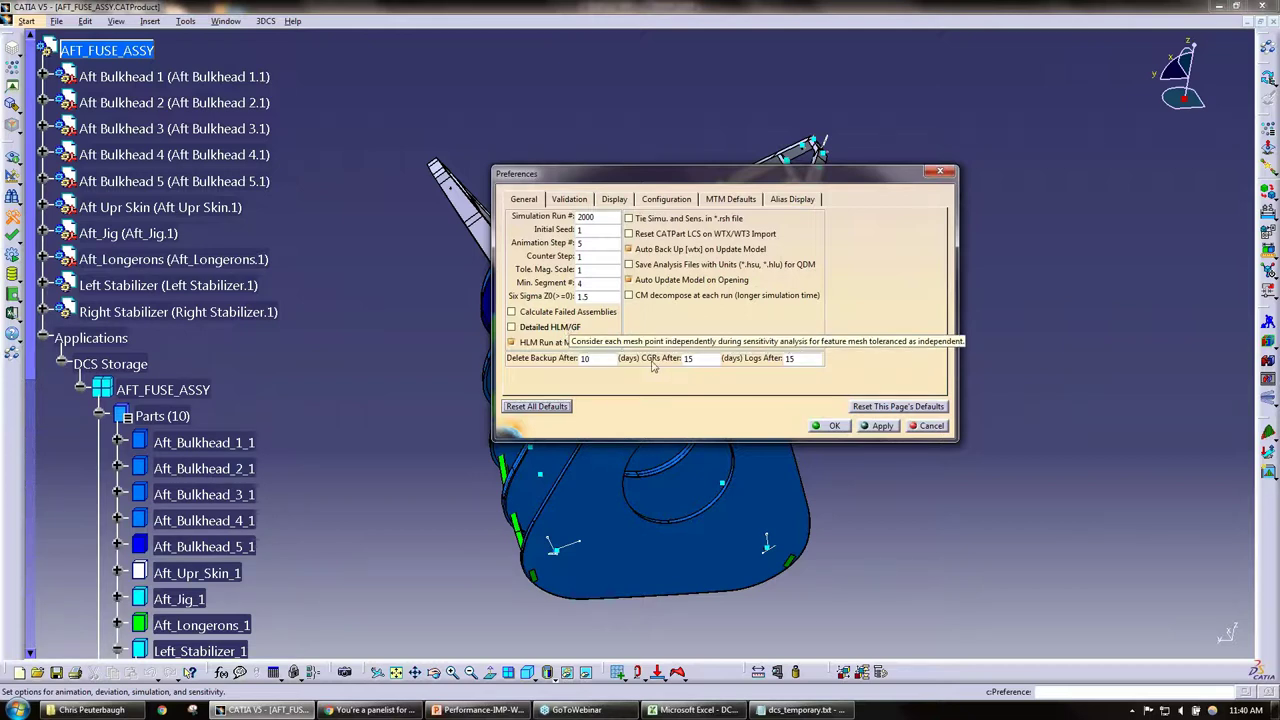
Highlight the PowerPoint bullet on minimizing mesh on feature measures, and check the Min. Segment # preference in CATIA.
{"action": "left_click", "coordinate": [479, 710]}
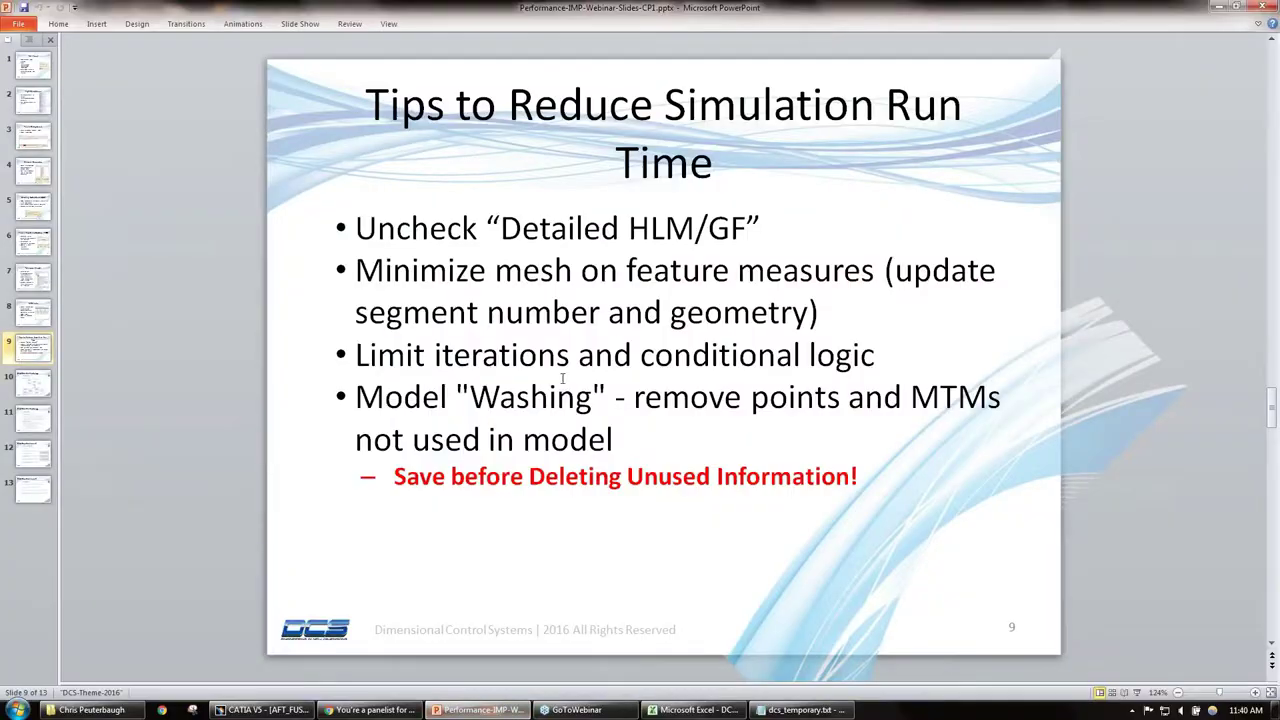
{"action": "left_click_drag", "start_coordinate": [824, 311], "coordinate": [358, 272]}
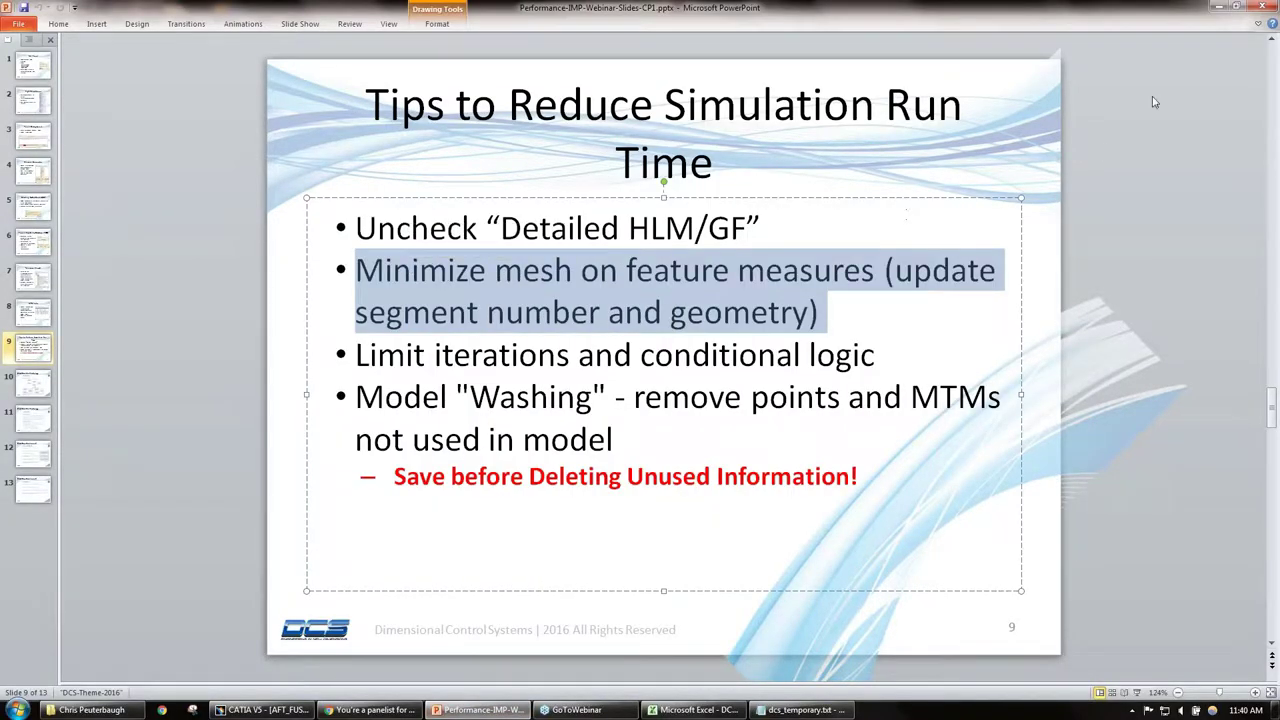
{"action": "left_click", "coordinate": [1217, 8]}
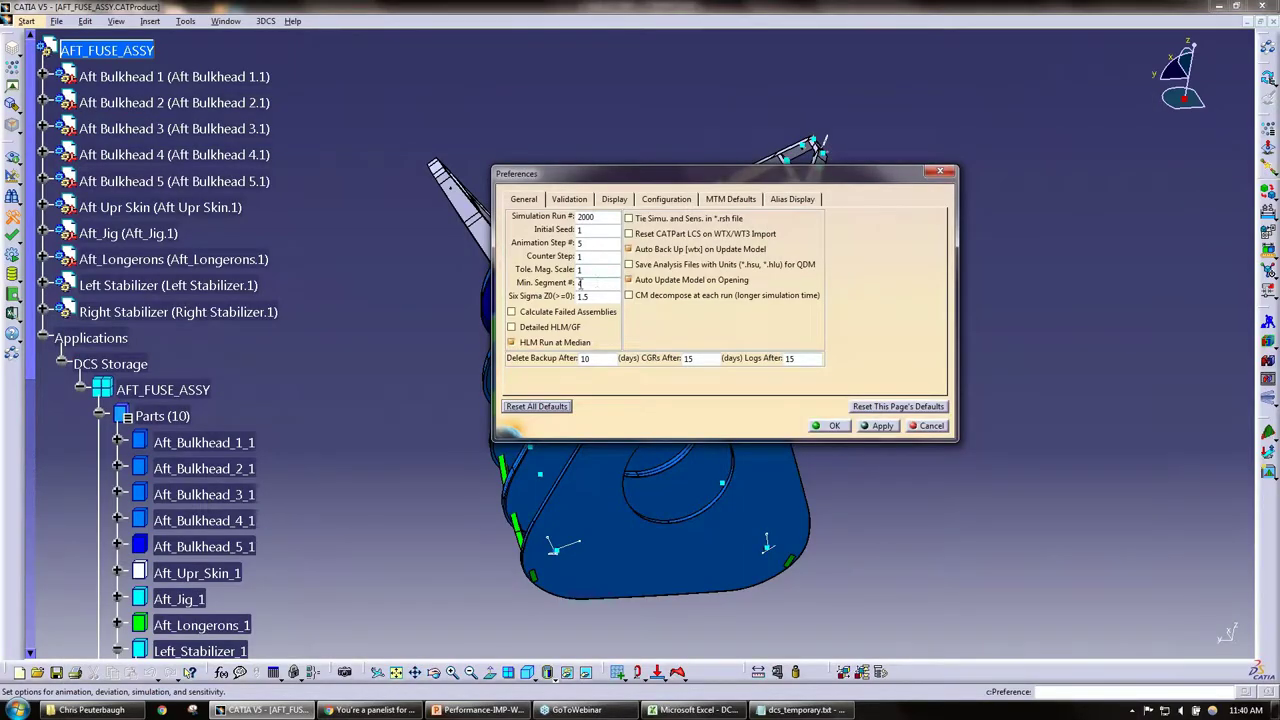
{"action": "mouse_move", "coordinate": [543, 287]}
Revisit the PowerPoint bullet on limiting iterations and conditional logic, and accept the reset preferences in CATIA.
{"action": "left_click", "coordinate": [475, 710]}
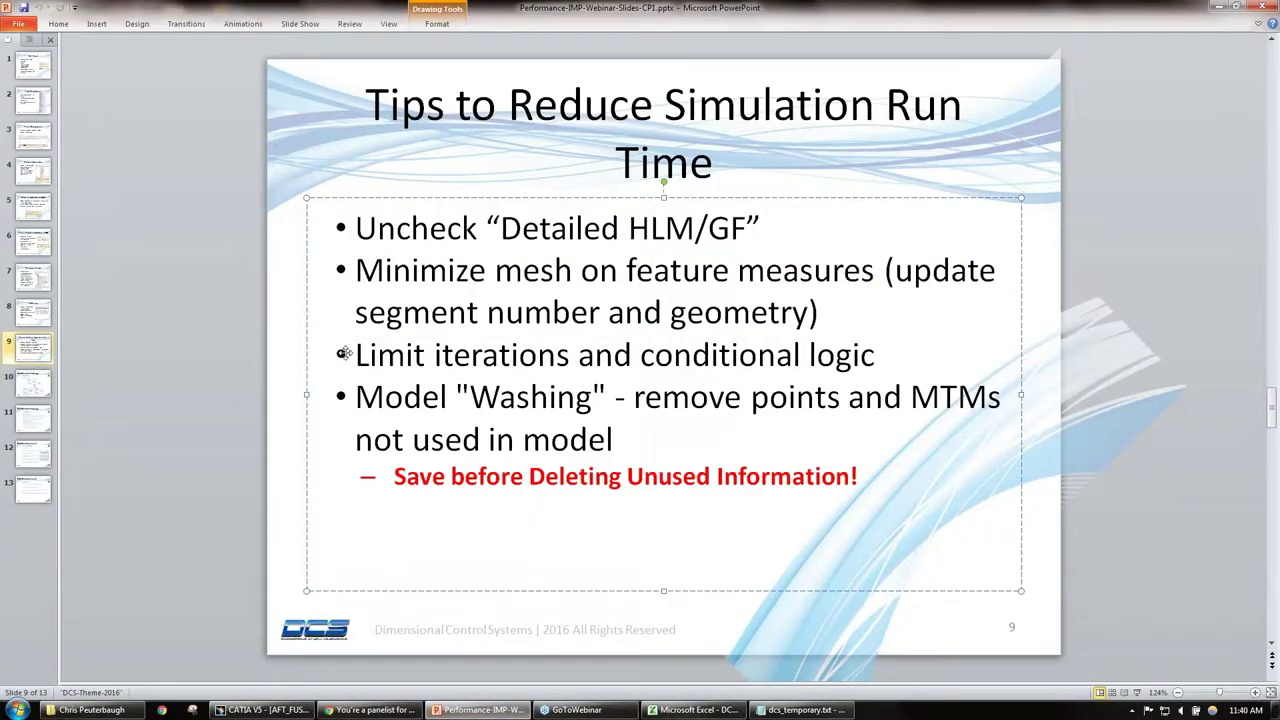
{"action": "left_click", "coordinate": [520, 353]}
{"action": "left_click", "coordinate": [1217, 8]}
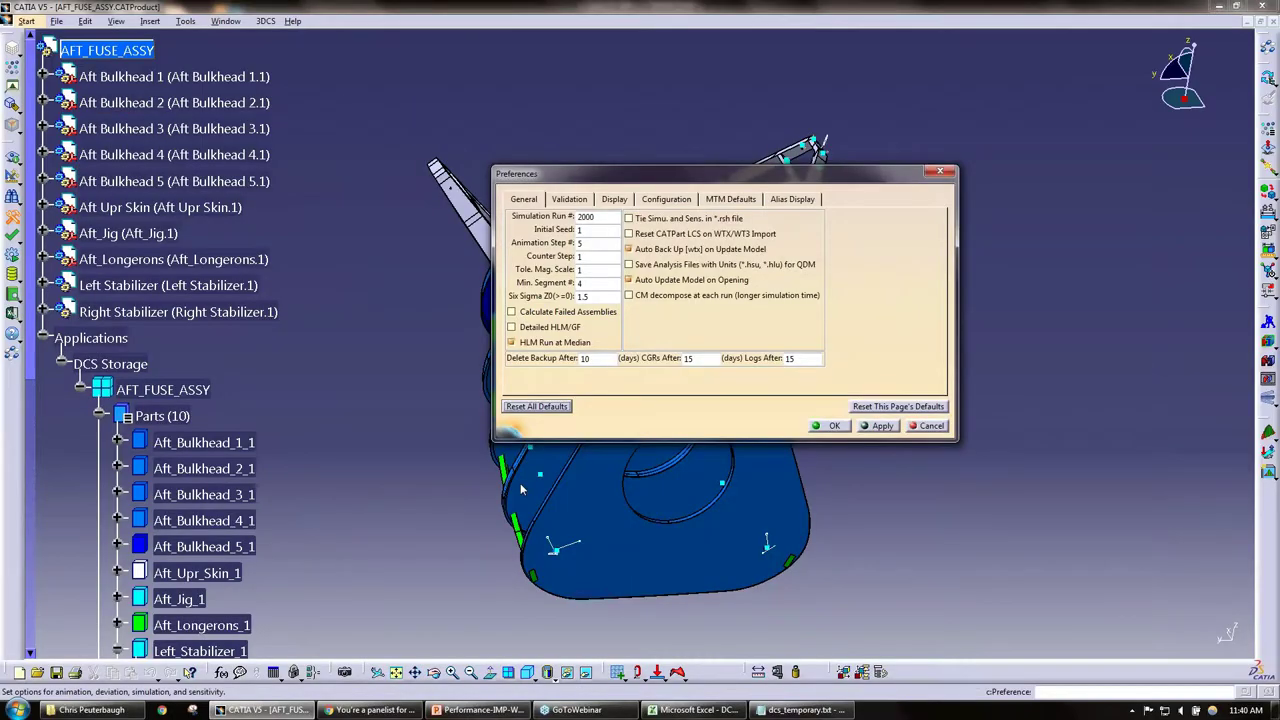
{"action": "left_click", "coordinate": [834, 426]}
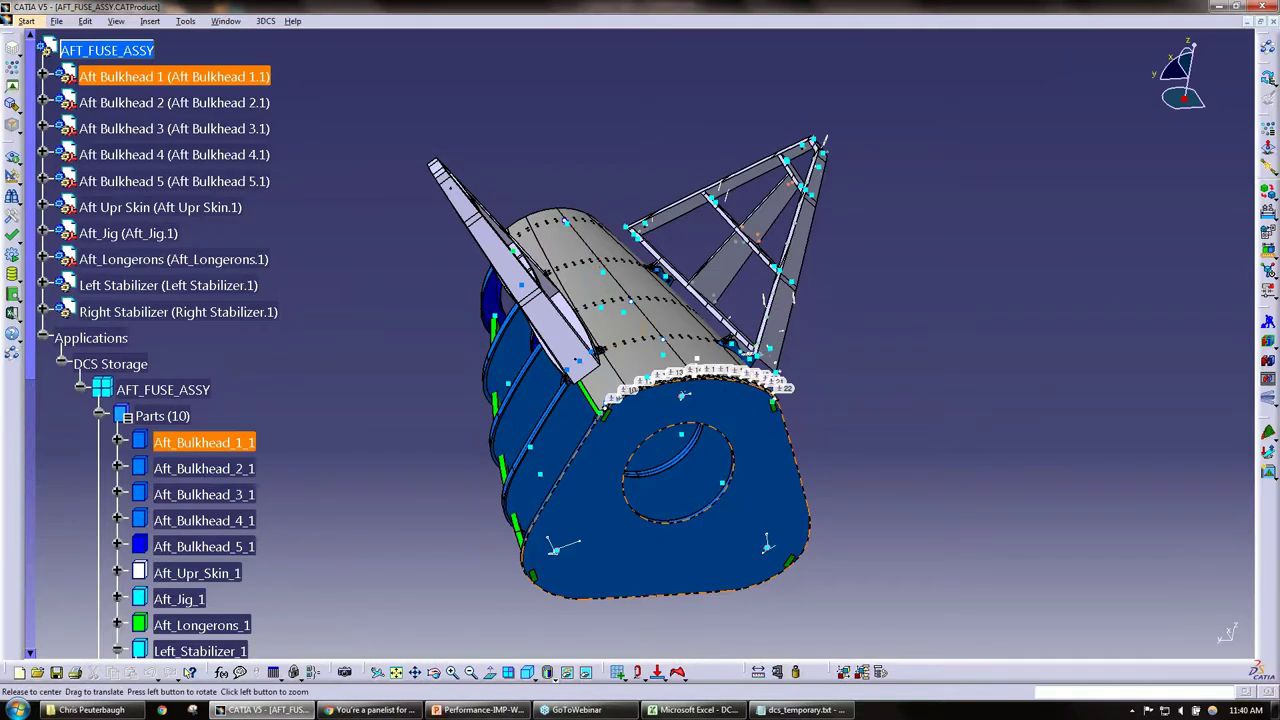
Inspect the numbered holes where the upper skin meets the end bulkhead, and the fuselage assembly as a whole.
{"action": "scroll", "coordinate": [839, 431], "scroll_direction": "up", "scroll_amount": 5}
{"action": "middle_click_drag", "start_coordinate": [760, 430], "coordinate": [614, 417]}
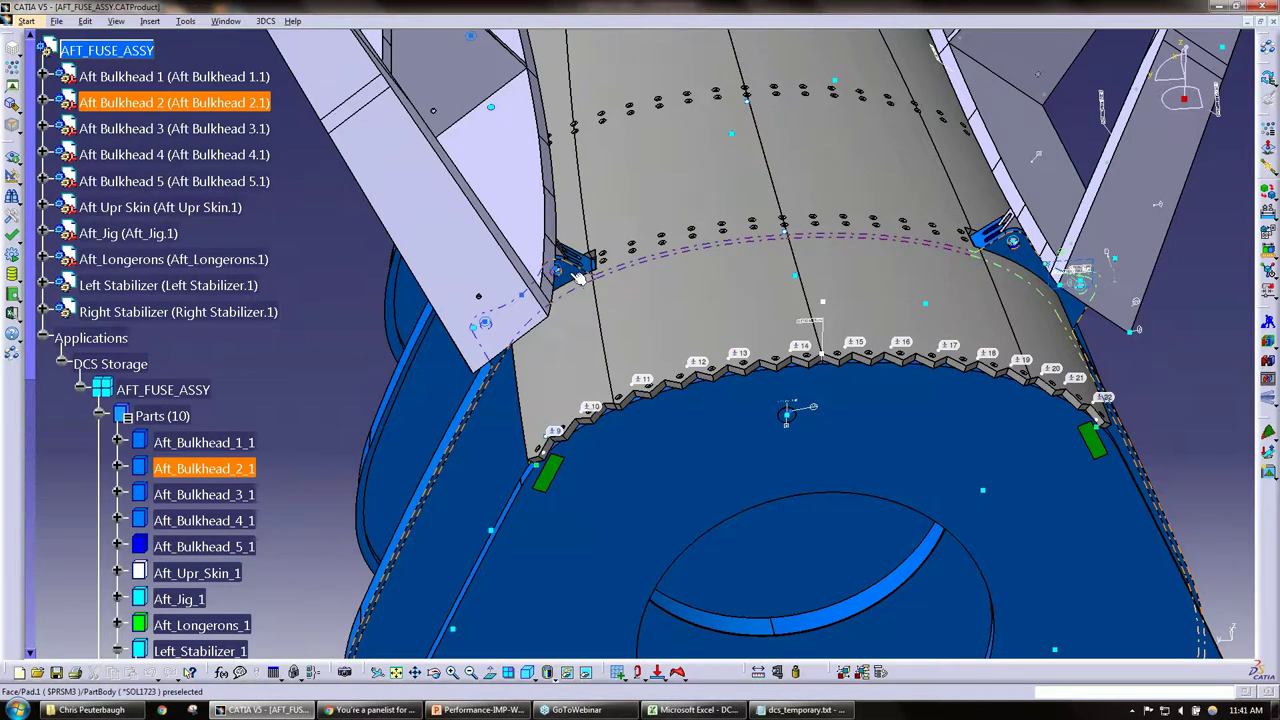
{"action": "middle_click_drag", "start_coordinate": [641, 345], "coordinate": [664, 446]}
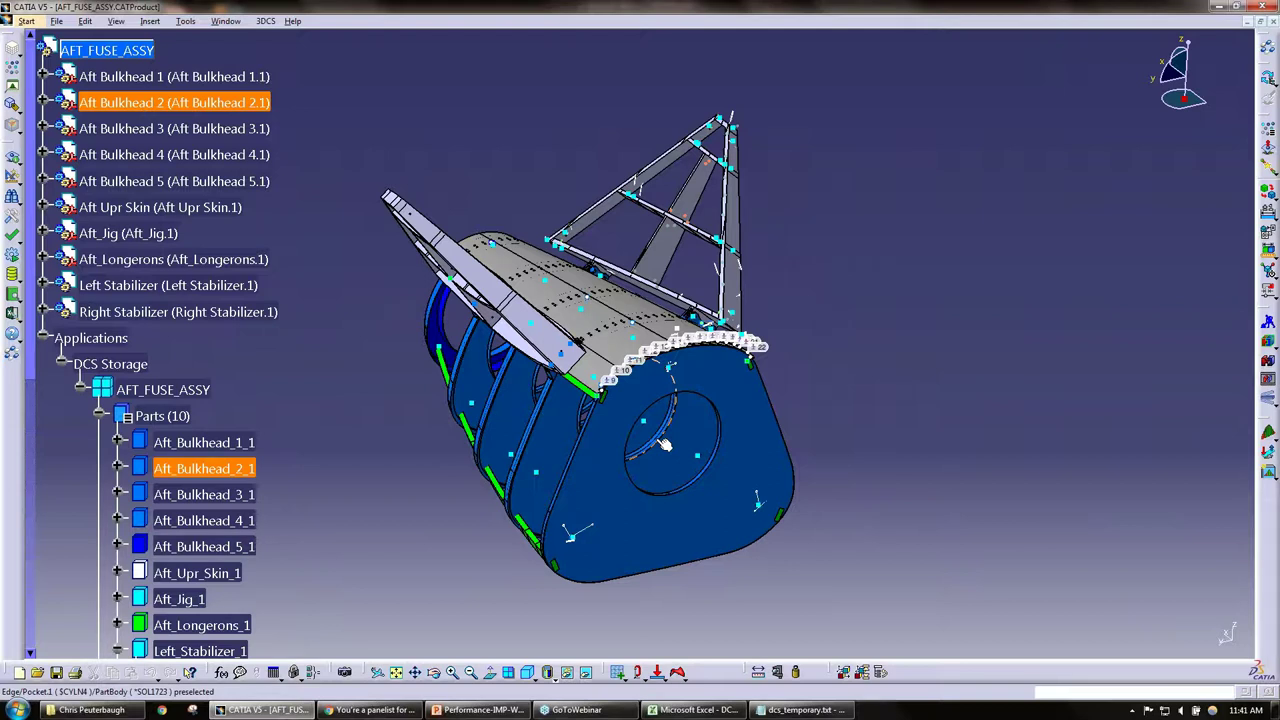
{"action": "mouse_move", "coordinate": [502, 712]}
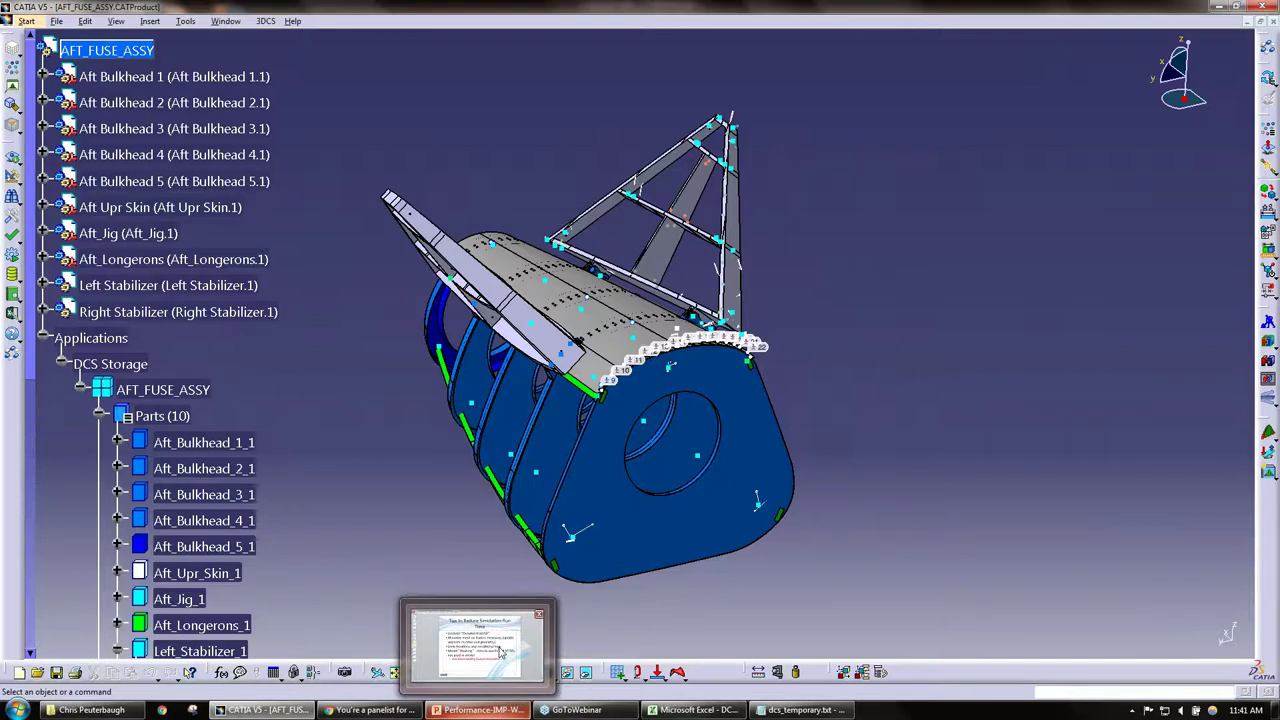
{"action": "mouse_move", "coordinate": [502, 652]}
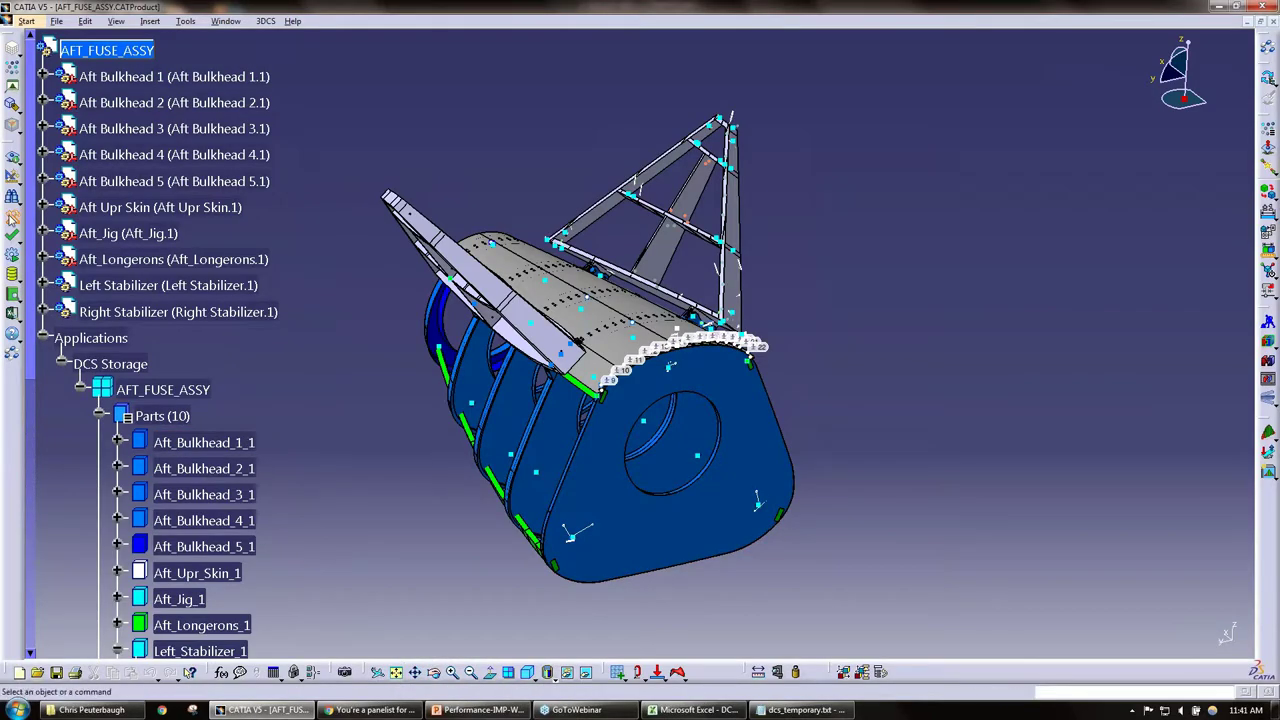
Reopen the 3DCS preferences to review the Detailed HLM/GF and HLM Run at Median options, and close them.
{"action": "left_click", "coordinate": [12, 210]}
{"action": "mouse_move", "coordinate": [565, 330]}
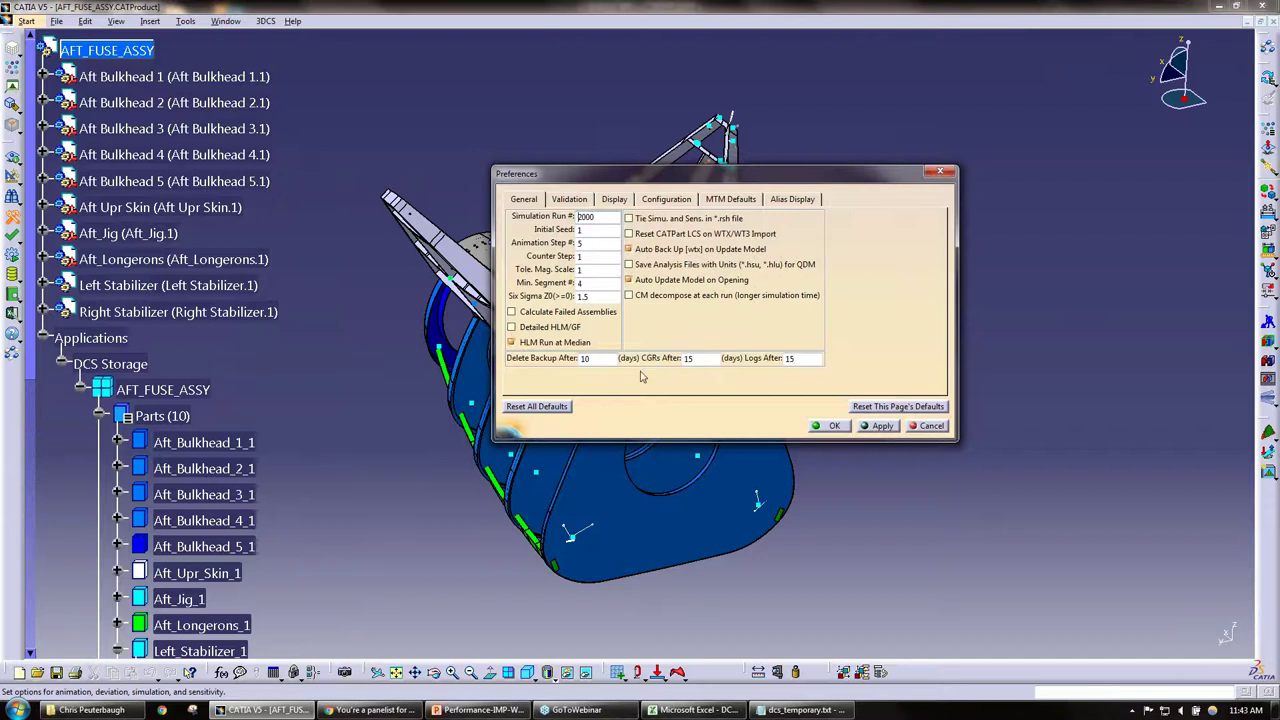
{"action": "left_click", "coordinate": [836, 426]}
Highlight the words Model "Washing" on the PowerPoint tips slide and return to CATIA.
{"action": "left_click", "coordinate": [486, 711]}
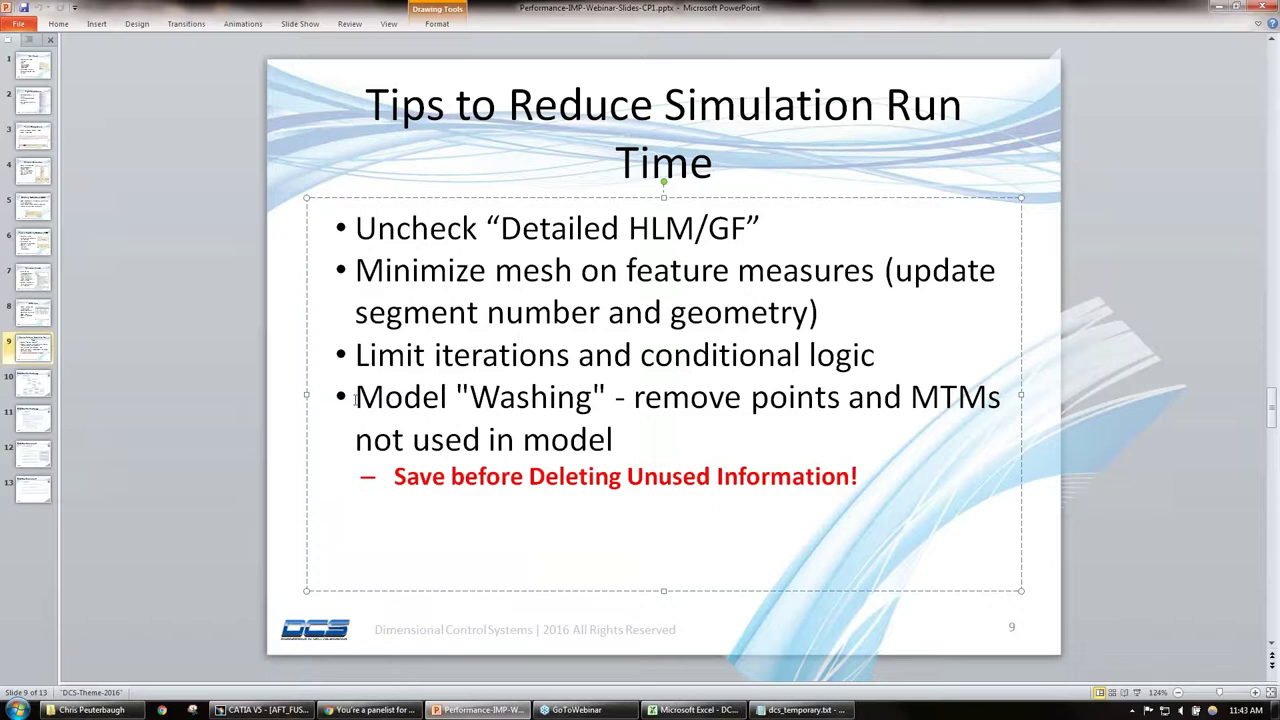
{"action": "left_click_drag", "start_coordinate": [356, 398], "coordinate": [594, 398]}
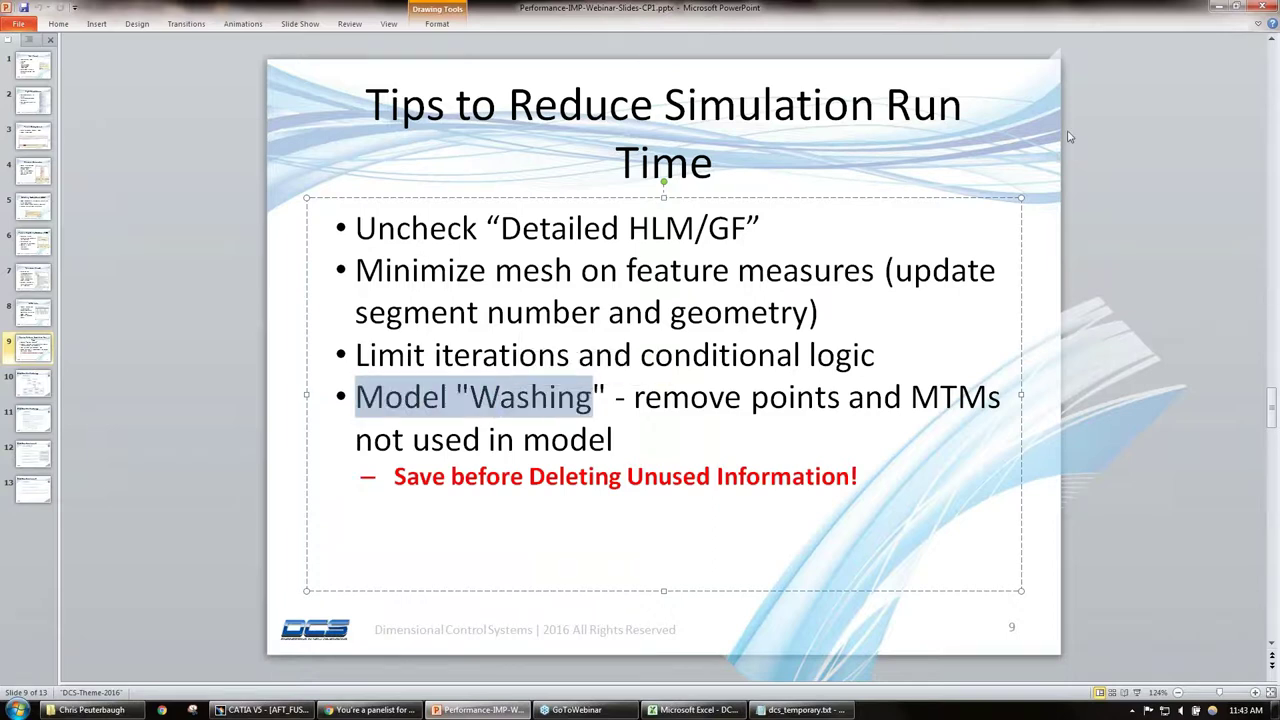
{"action": "left_click", "coordinate": [1218, 8]}
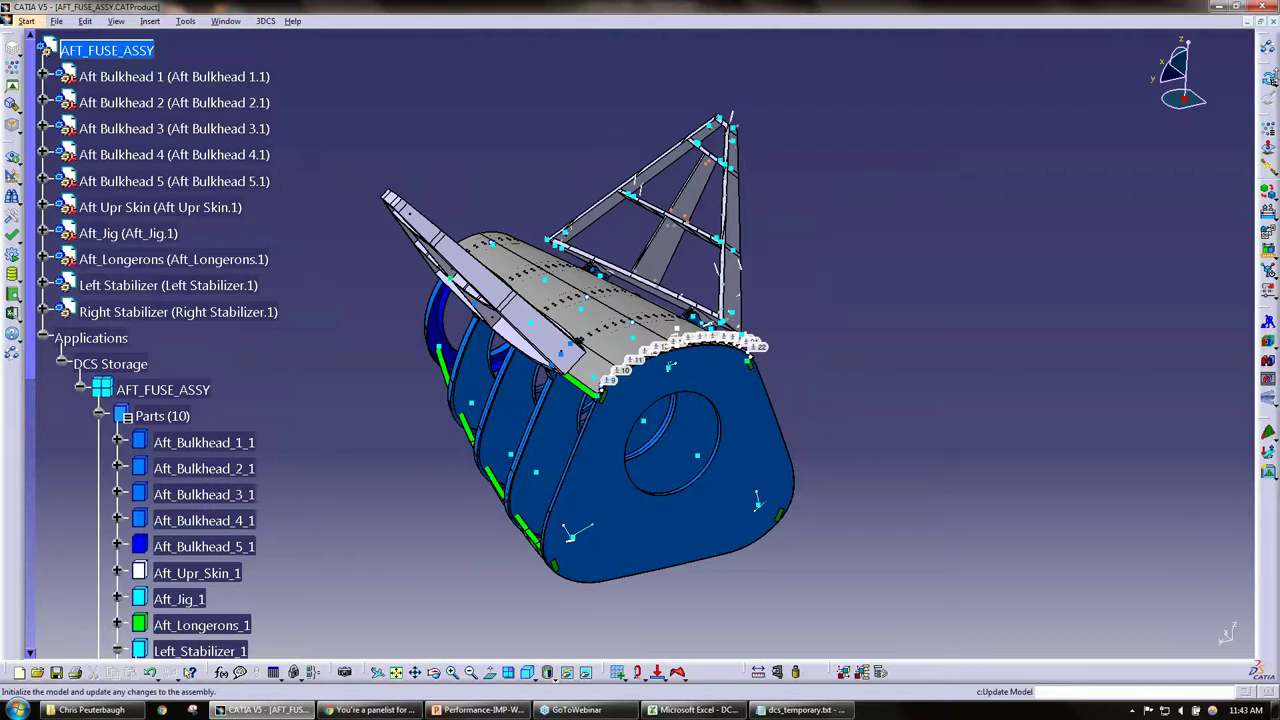
Run Delete Unused Information on the whole AFT_FUSE_ASSY assembly using Delete All Unused Geometry (Washing).
{"action": "left_click", "coordinate": [1268, 78]}
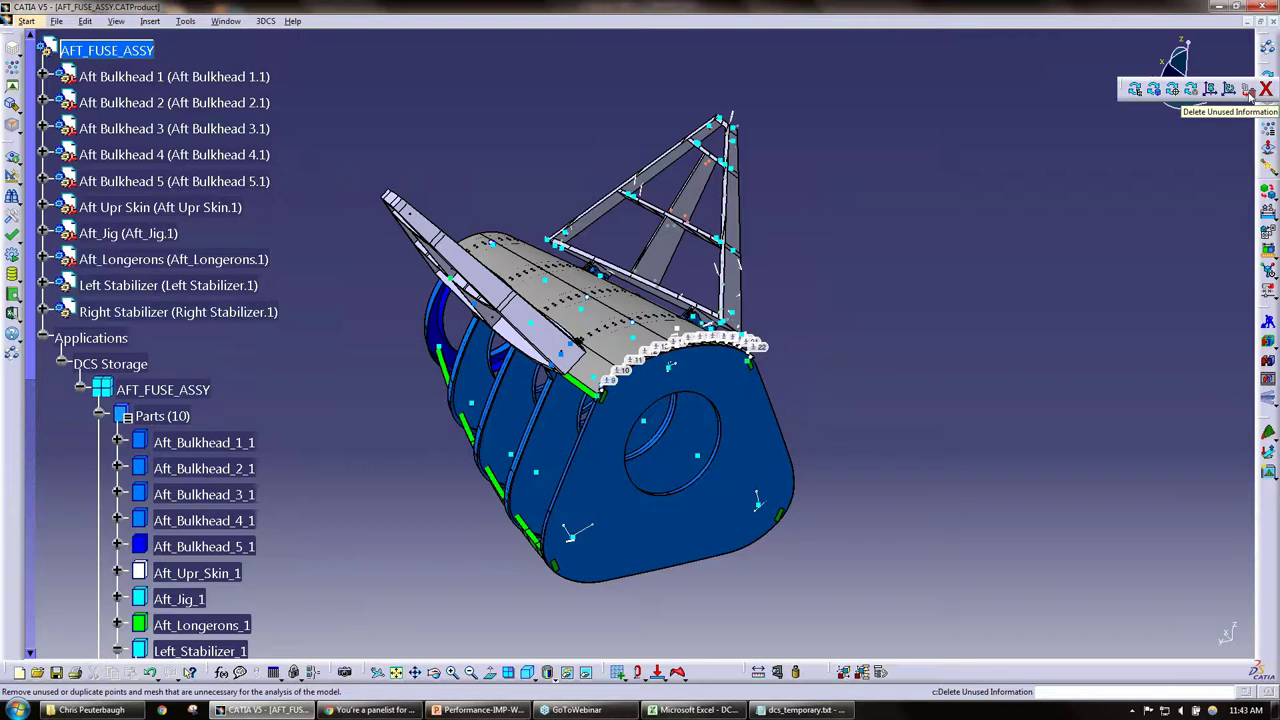
{"action": "left_click", "coordinate": [1250, 91]}
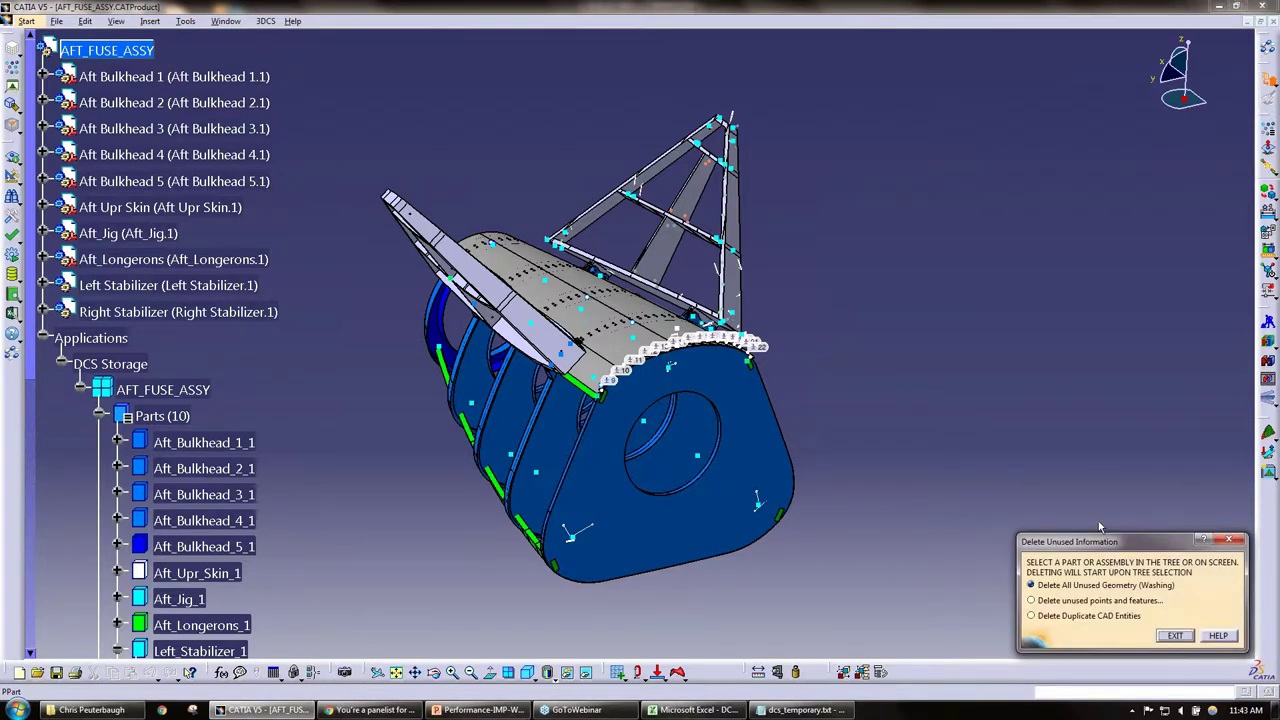
{"action": "left_click_drag", "start_coordinate": [1099, 541], "coordinate": [975, 233]}
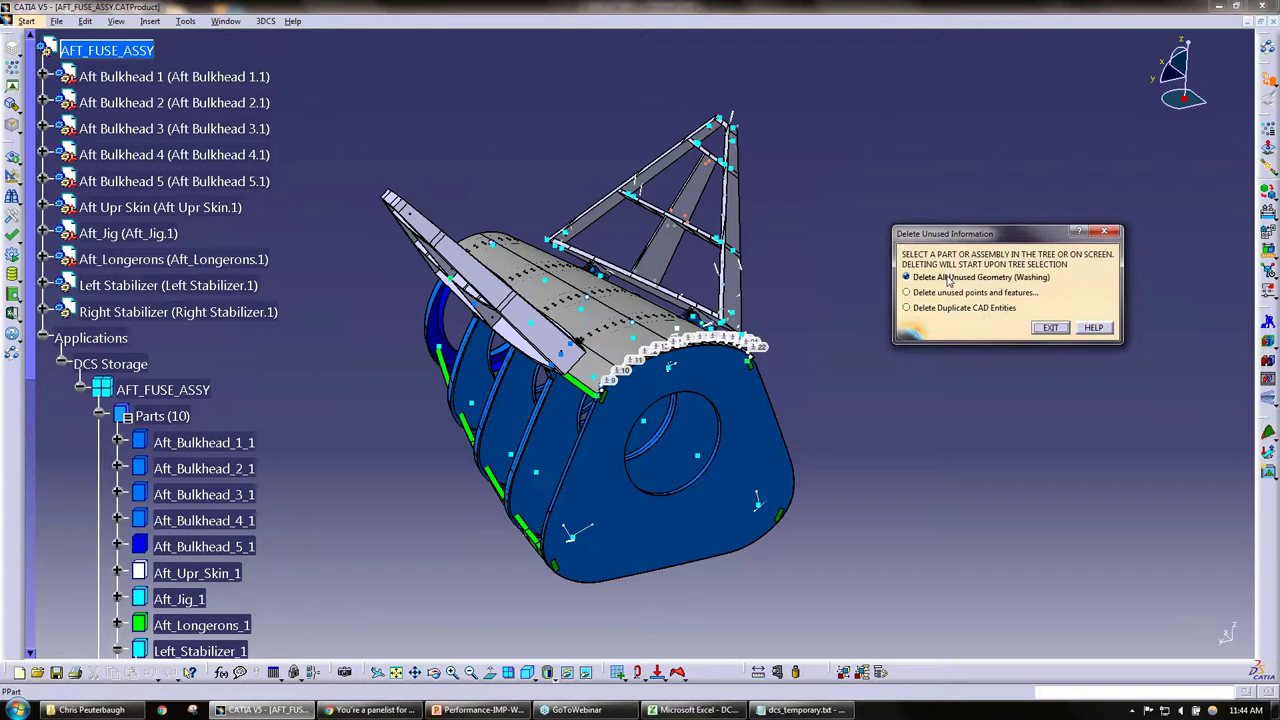
{"action": "left_click", "coordinate": [127, 47]}
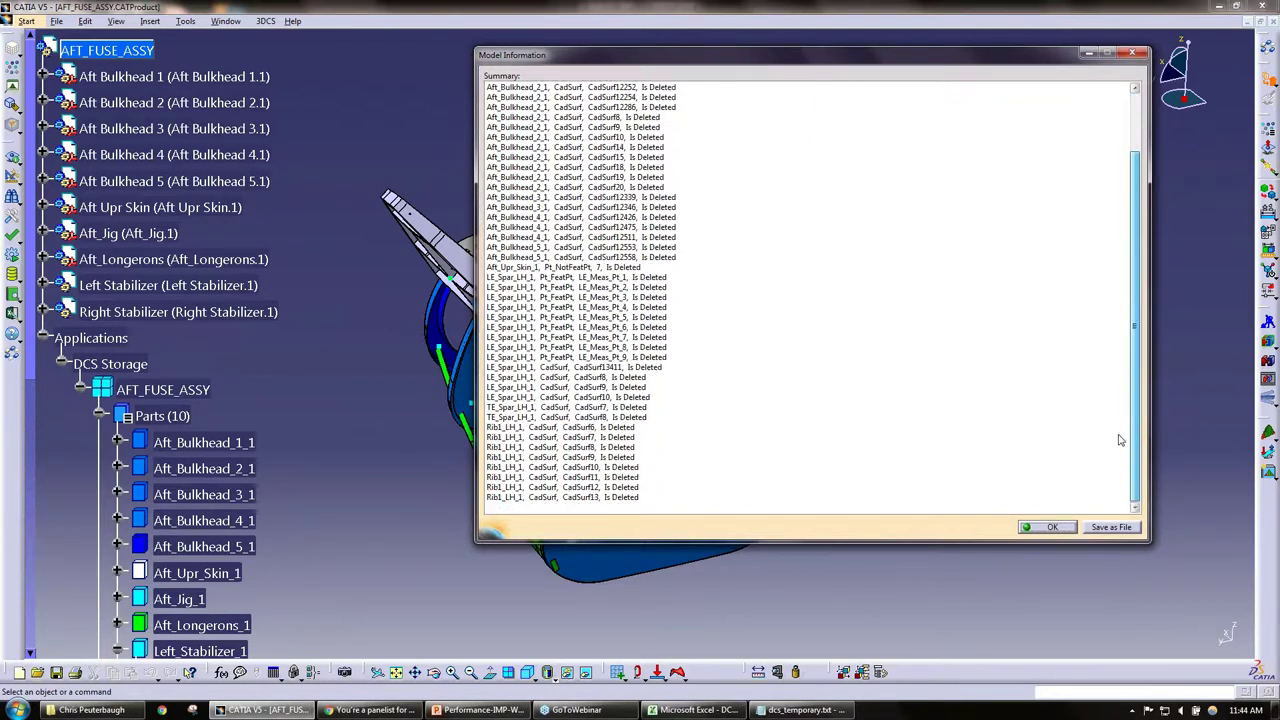
Review the summary of deleted points and CAD surfaces, close it, and switch back to the PowerPoint tips slide.
{"action": "scroll", "coordinate": [1120, 340], "scroll_direction": "up", "scroll_amount": 3}
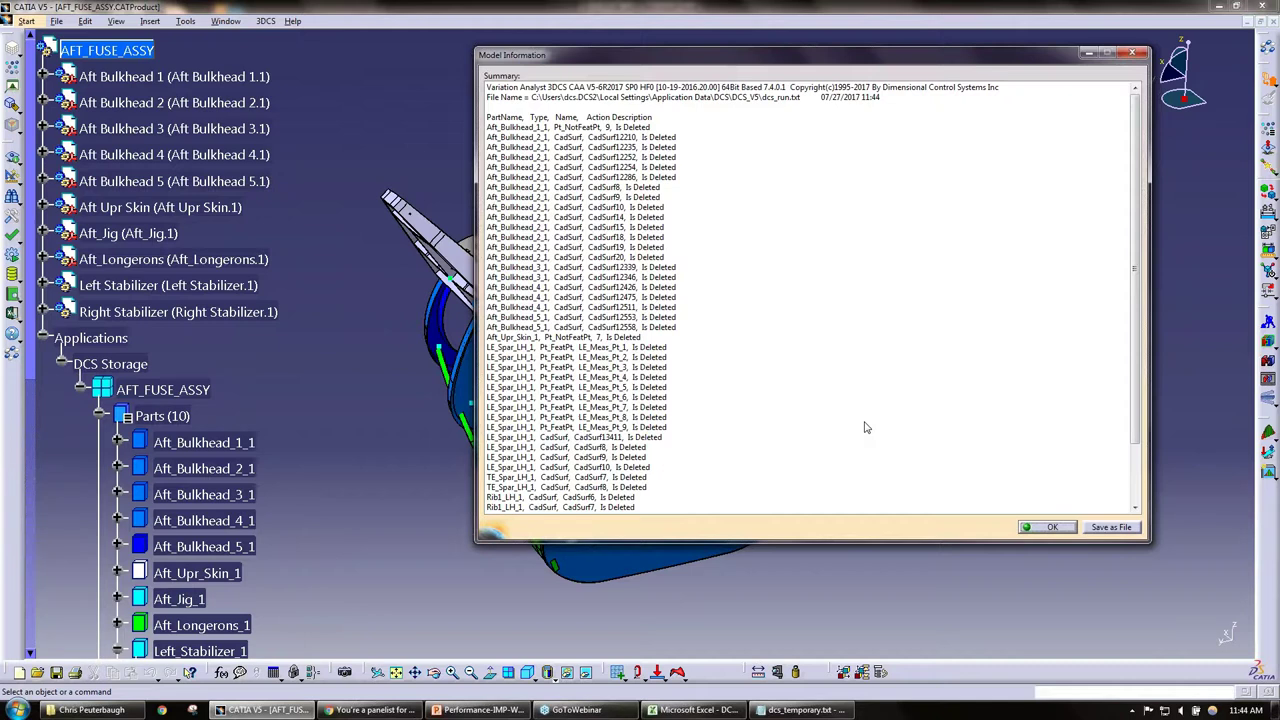
{"action": "left_click", "coordinate": [1052, 528]}
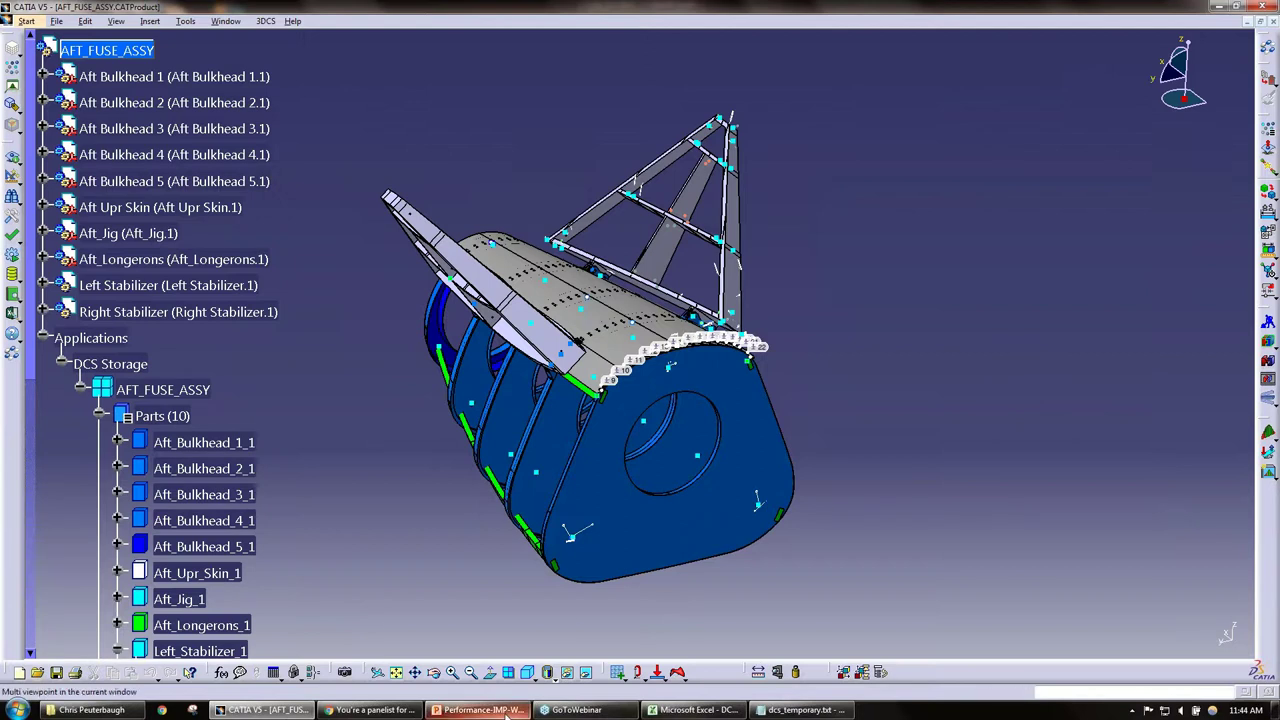
{"action": "mouse_move", "coordinate": [506, 713]}
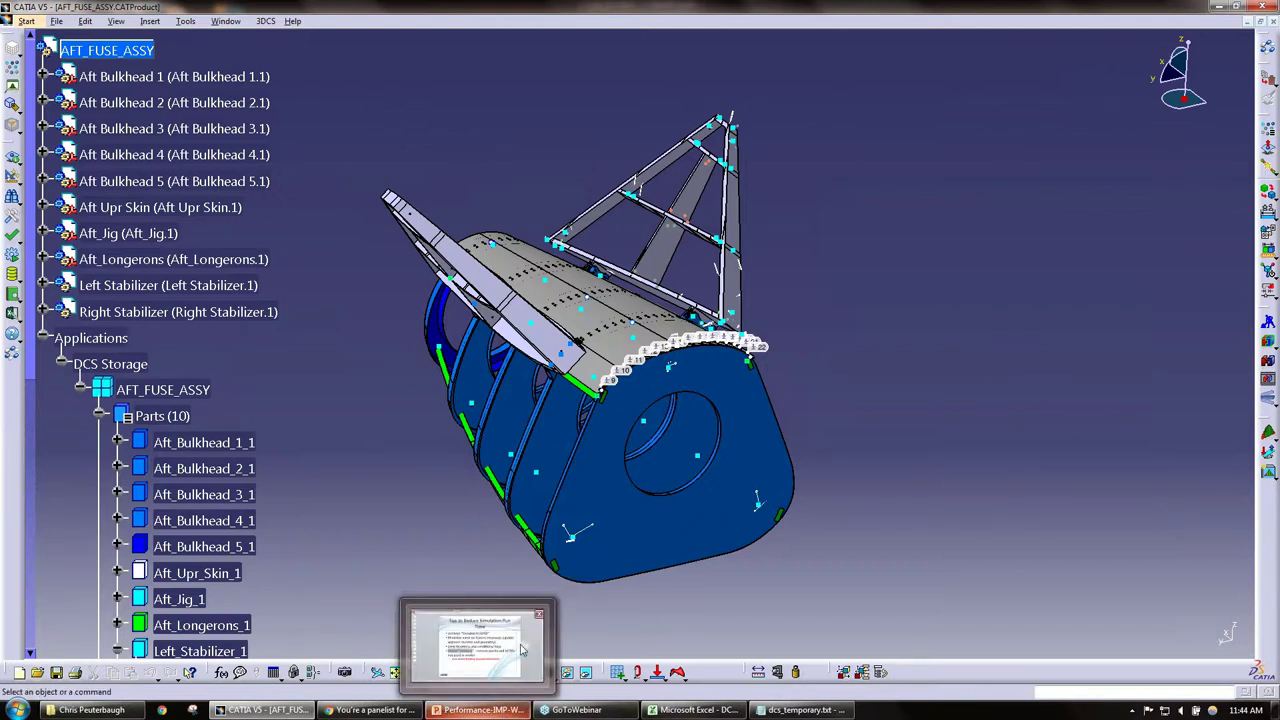
{"action": "left_click", "coordinate": [478, 645]}
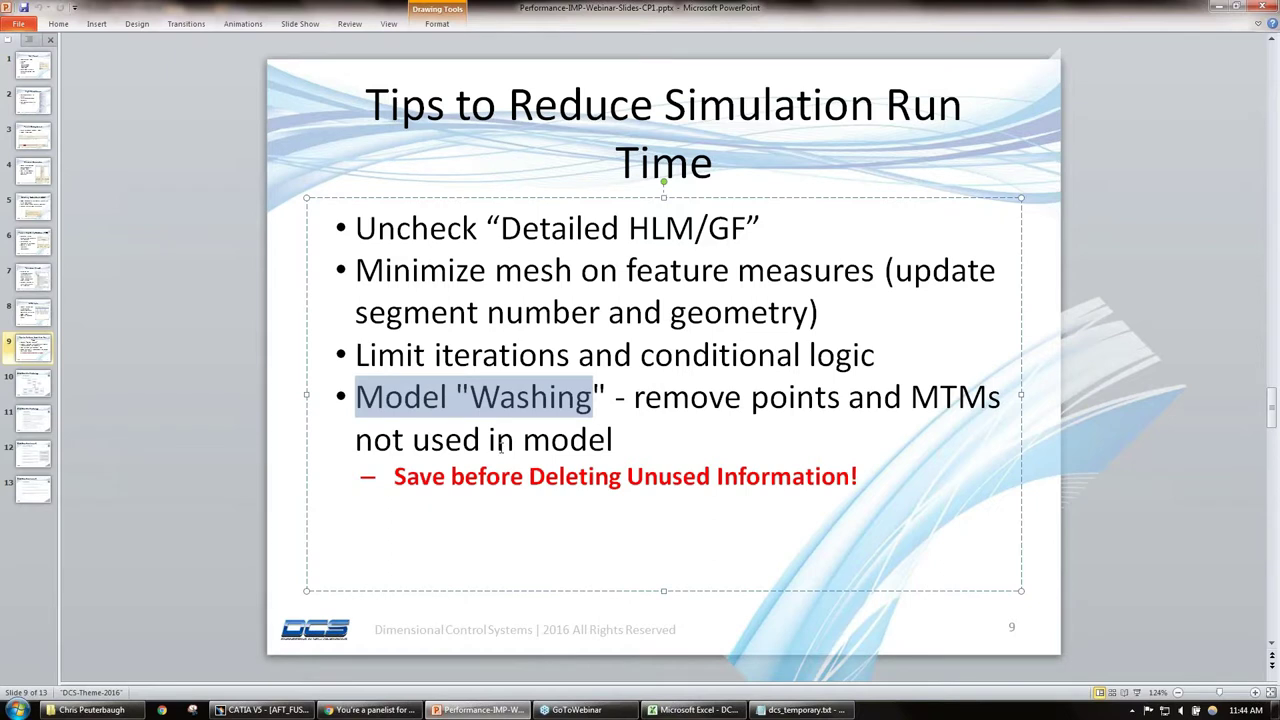